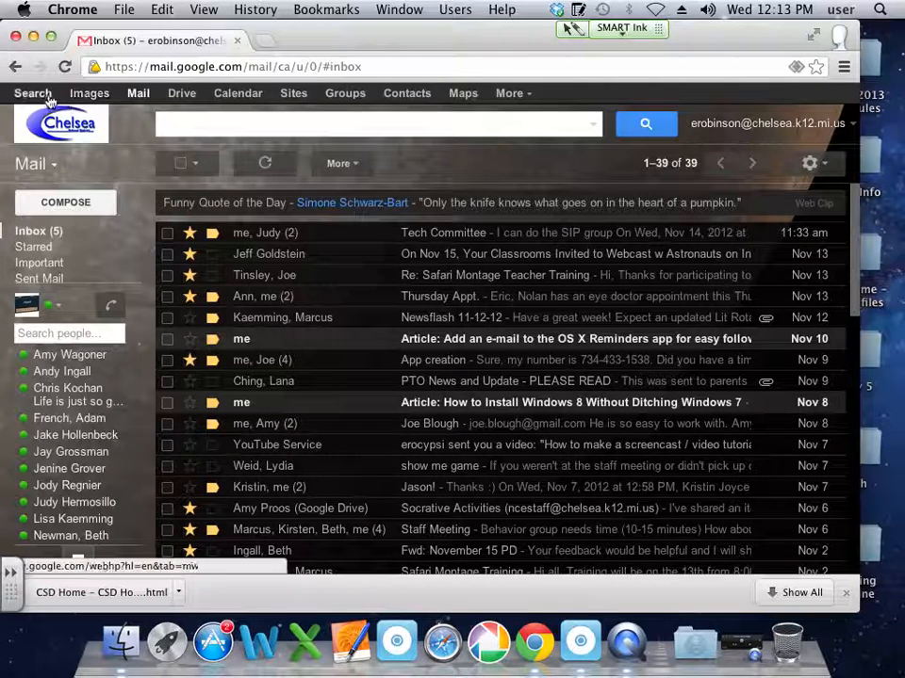
- Open the calendar and look through the list of own and other calendars
{"action": "left_click", "coordinate": [241, 102]}
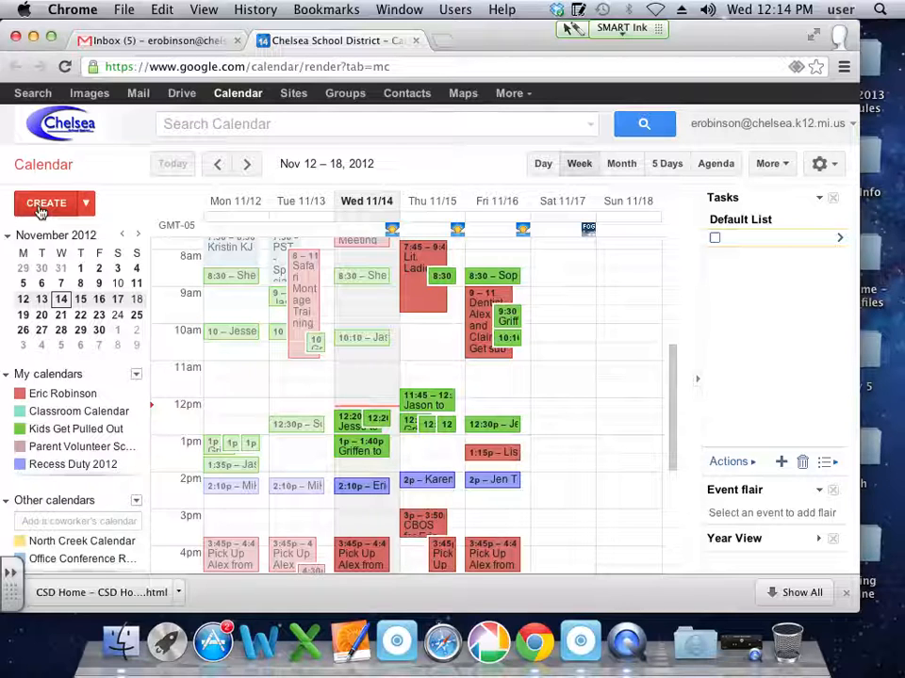
{"action": "scroll", "coordinate": [67, 301], "scroll_direction": "down", "scroll_amount": 4}
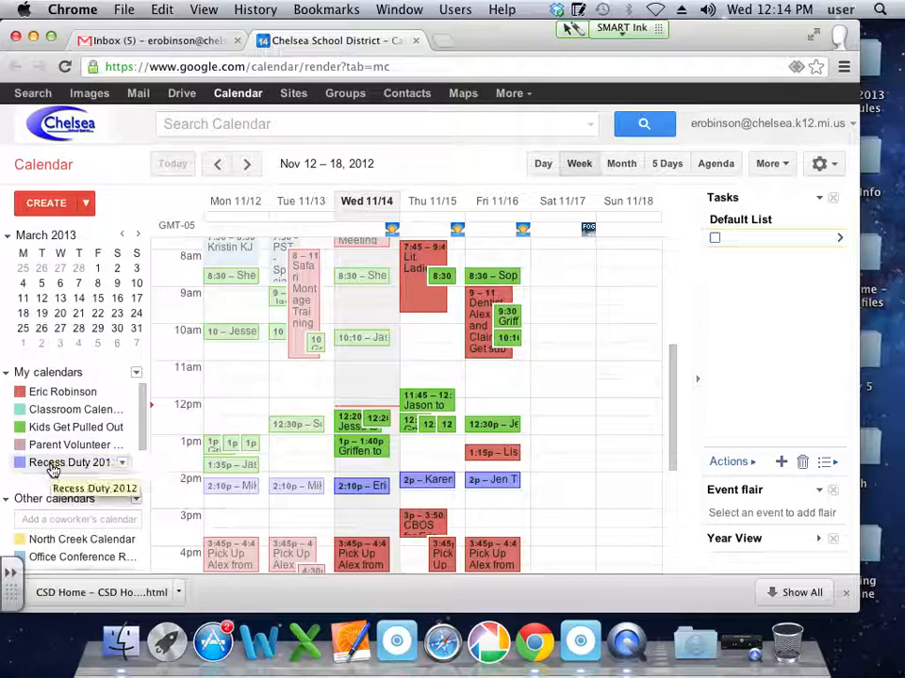
{"action": "scroll", "coordinate": [52, 466], "scroll_direction": "down", "scroll_amount": 2}
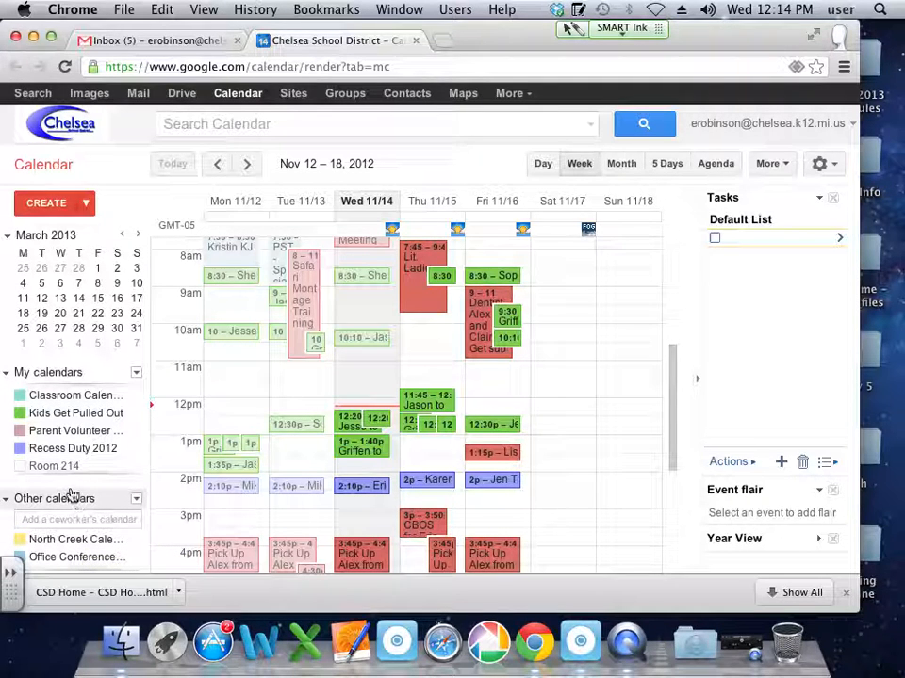
- Preview the day, week, month and 5-day layouts of the calendar and return to the week layout
{"action": "left_click", "coordinate": [544, 168]}
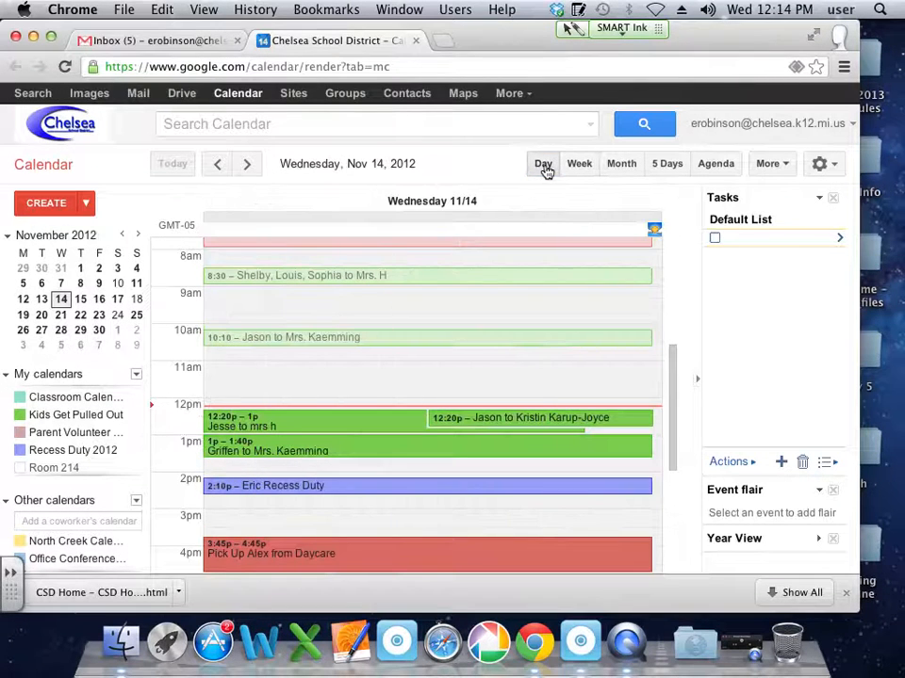
{"action": "left_click", "coordinate": [578, 169]}
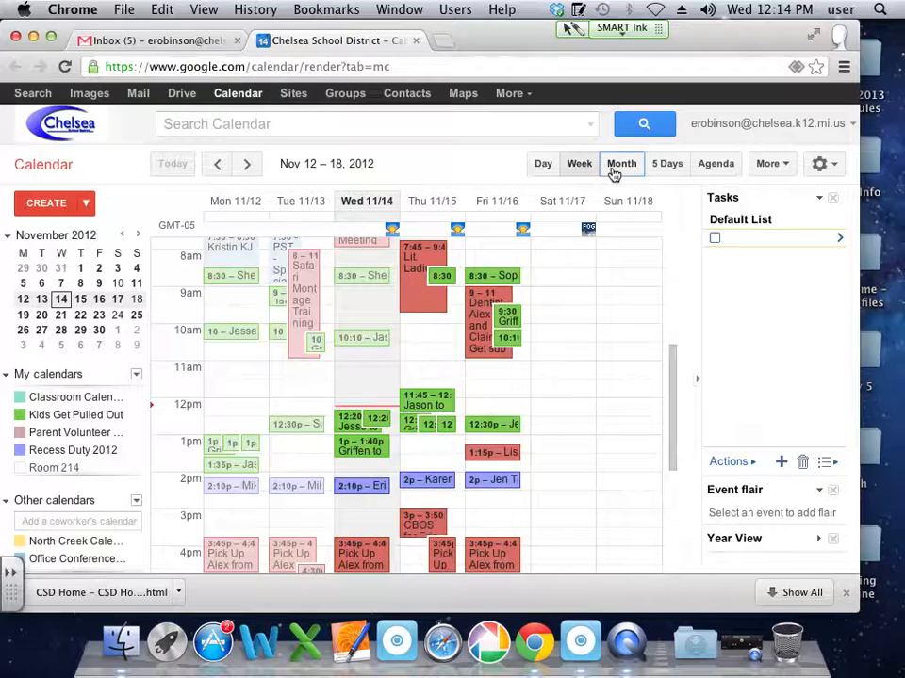
{"action": "left_click", "coordinate": [612, 172]}
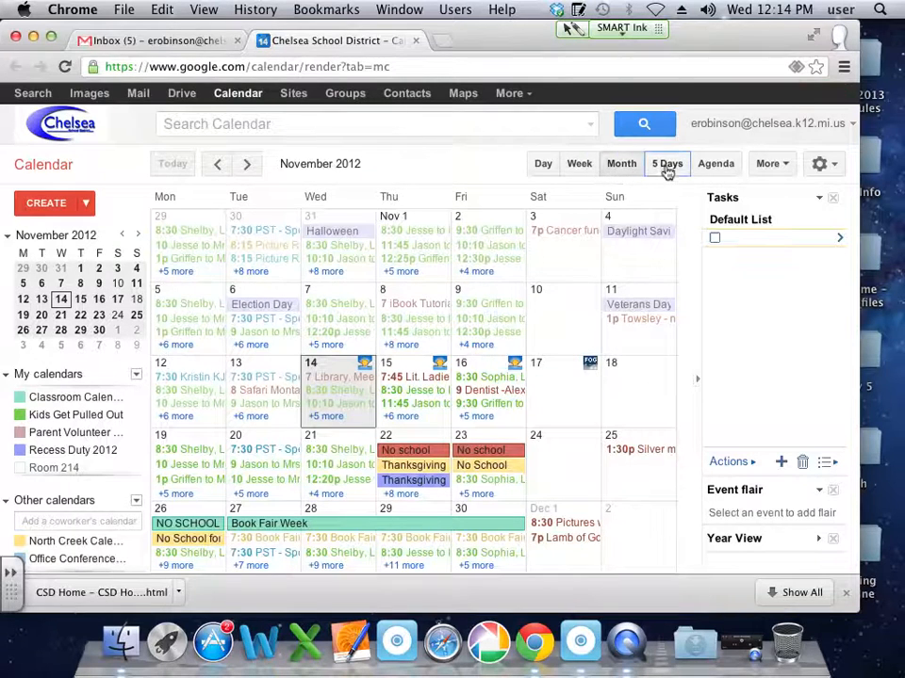
{"action": "left_click", "coordinate": [667, 166]}
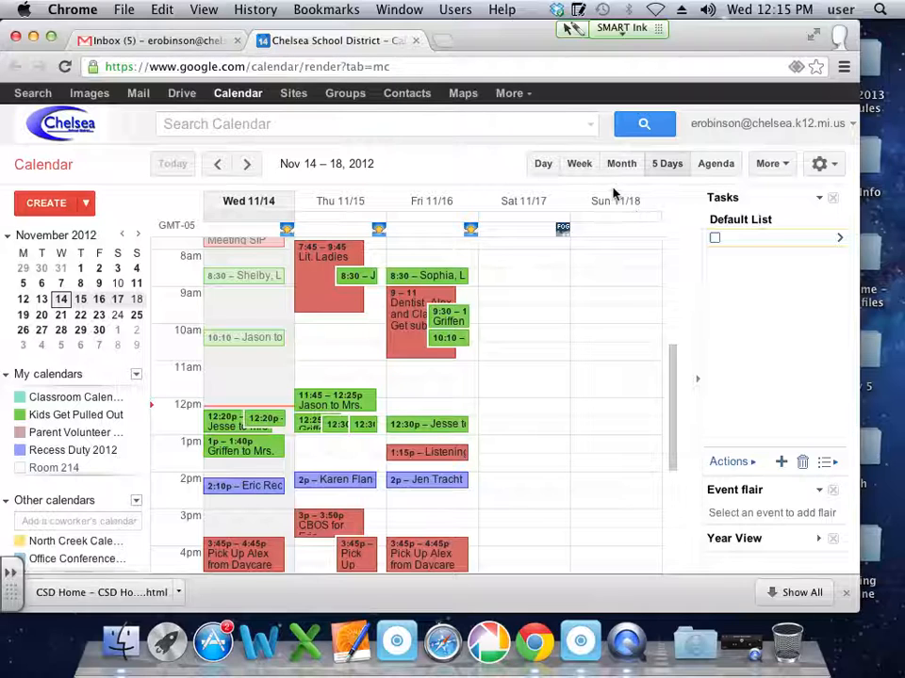
{"action": "left_click", "coordinate": [579, 166]}
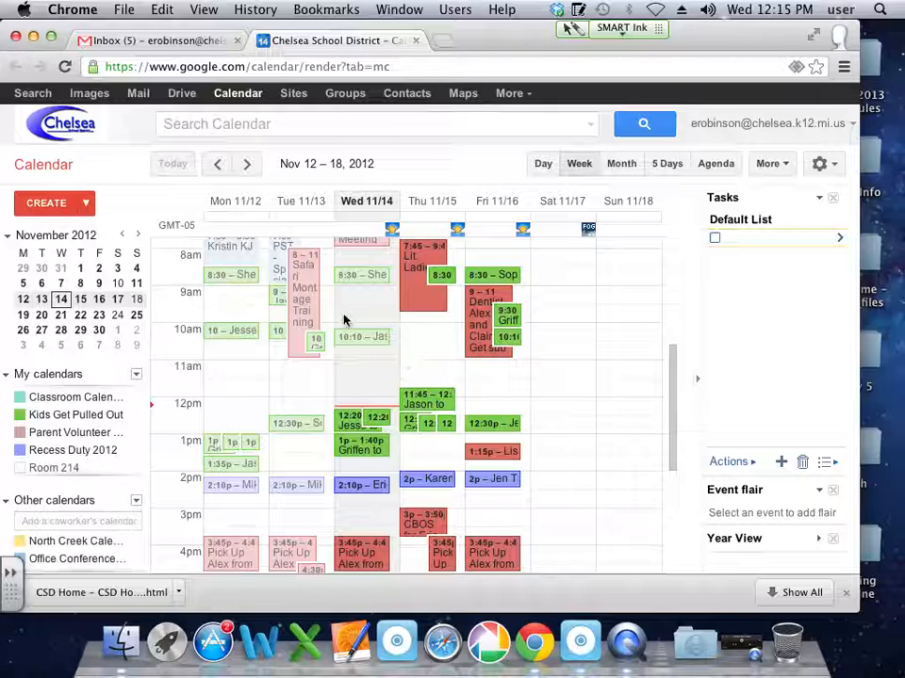
{"action": "scroll", "coordinate": [329, 324], "scroll_direction": "up", "scroll_amount": 1}
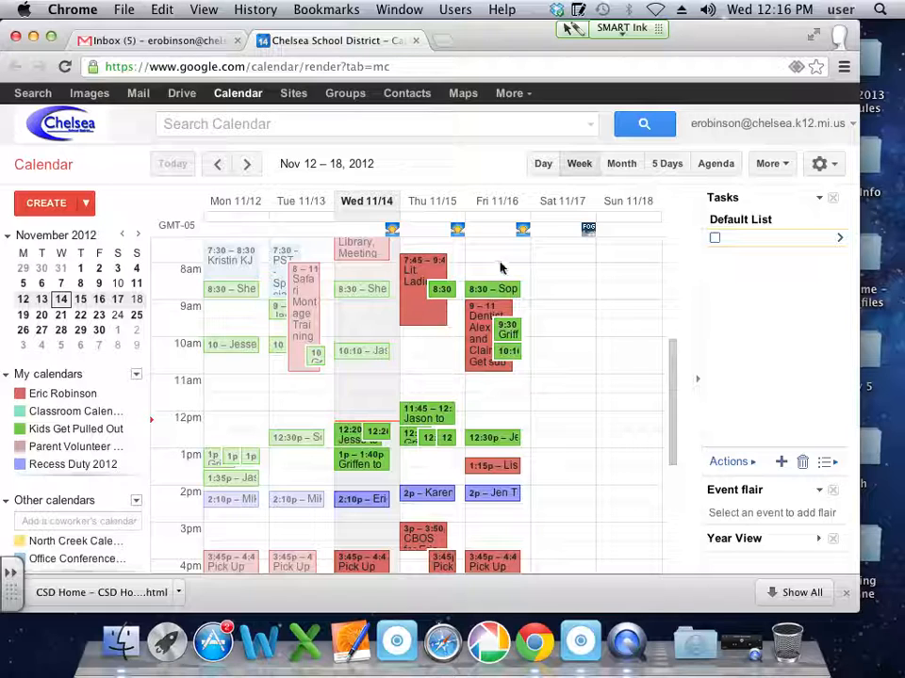
- In the week of Nov 19–25, start a Wednesday 11am event titled as a meeting with the colleague, kept on the owner's personal calendar
{"action": "left_click", "coordinate": [247, 165]}
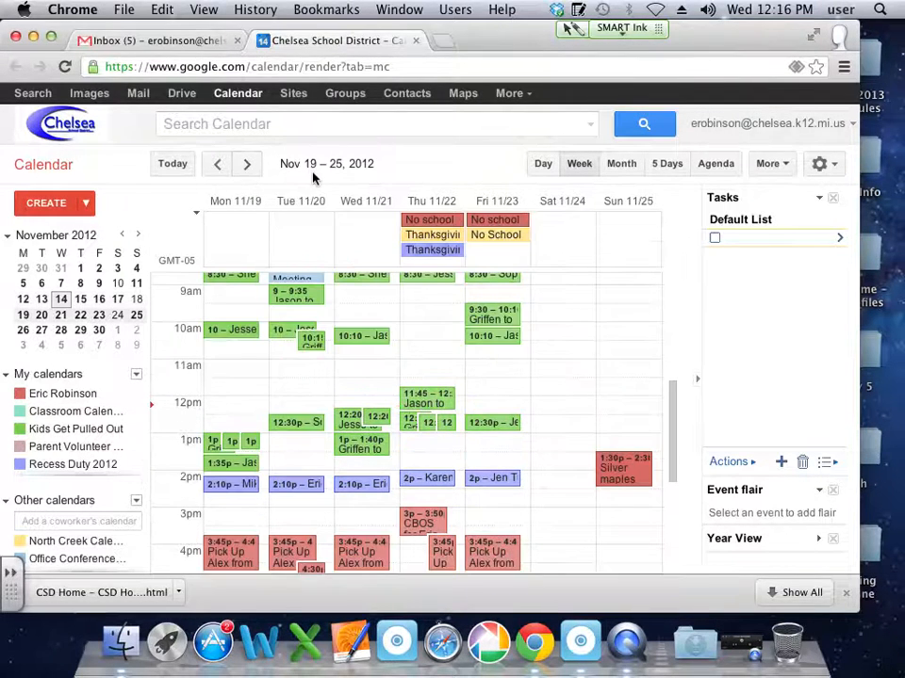
{"action": "left_click", "coordinate": [363, 375]}
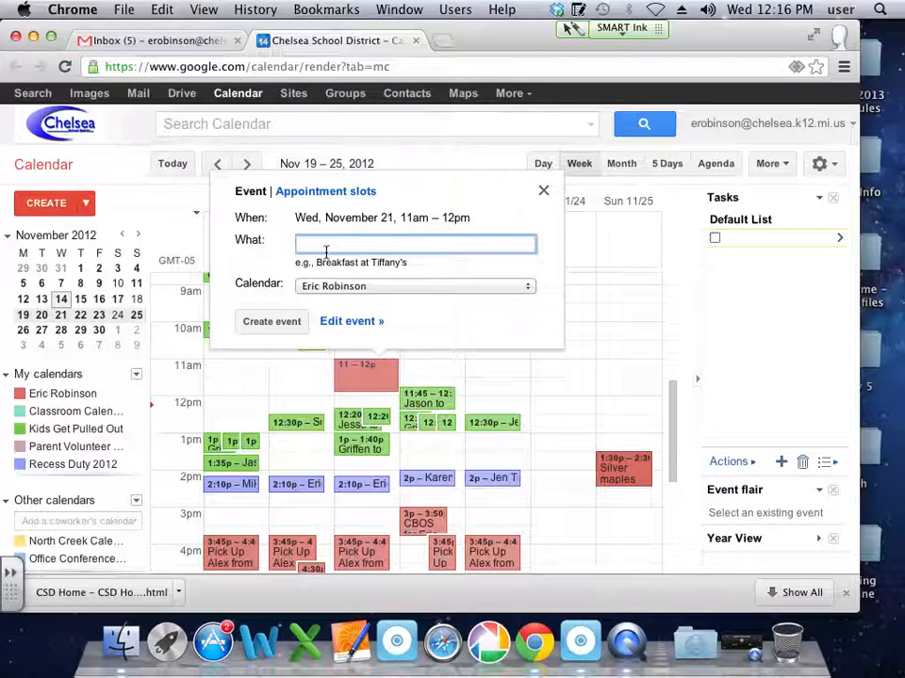
{"action": "type", "text": "Meeting M"}
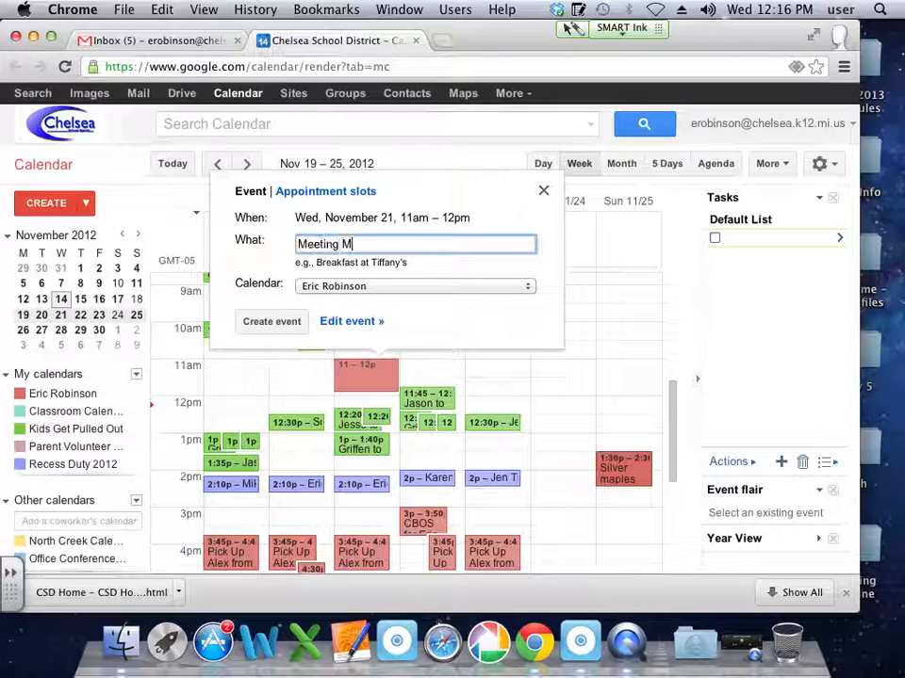
{"action": "key", "text": "BackSpace"}
{"action": "type", "text": "with Marcu"}
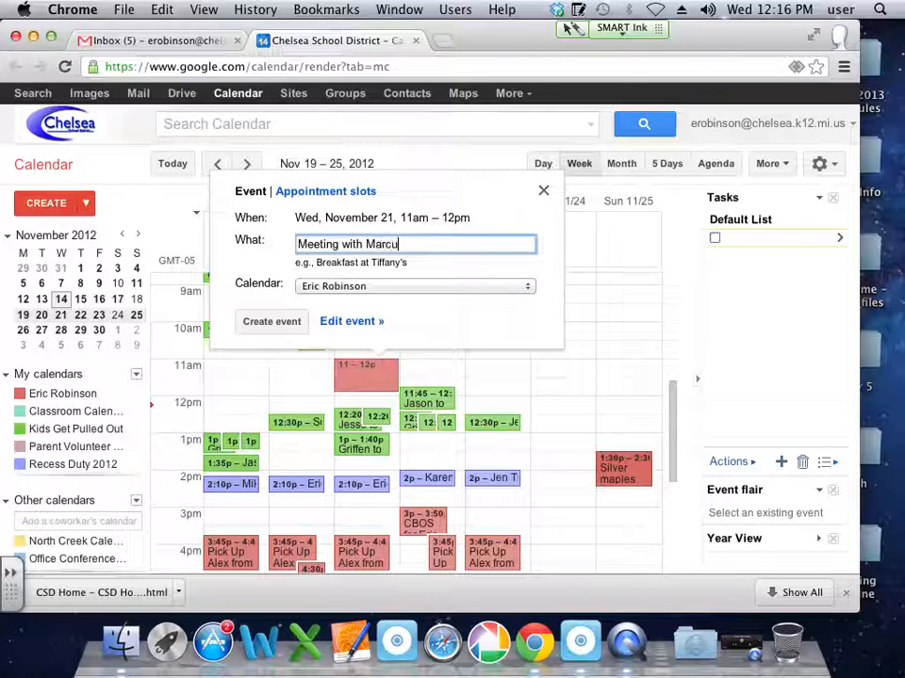
{"action": "type", "text": "s"}
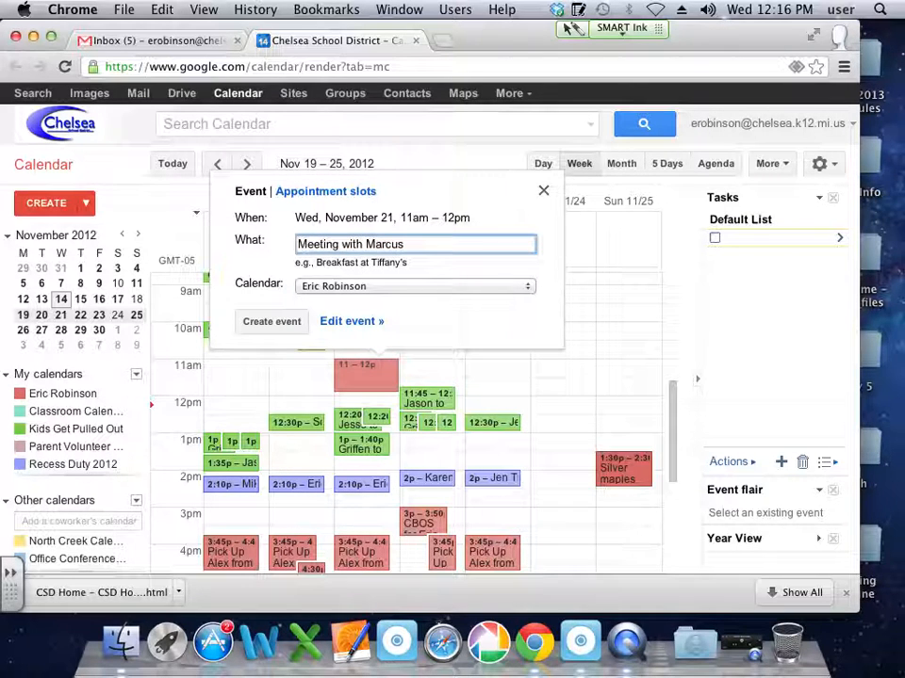
{"action": "left_click", "coordinate": [327, 289]}
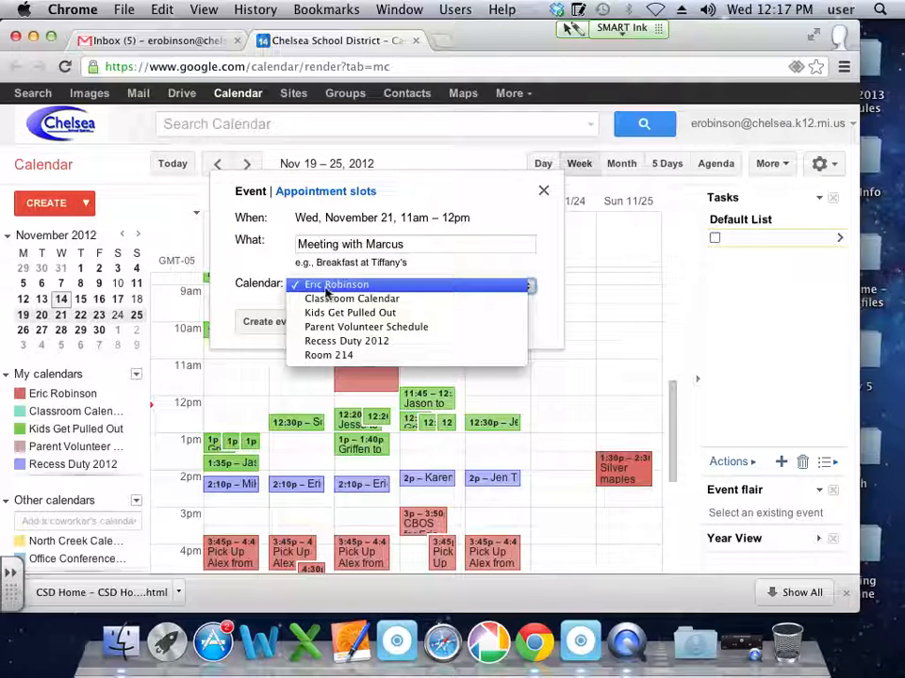
{"action": "left_click", "coordinate": [323, 286]}
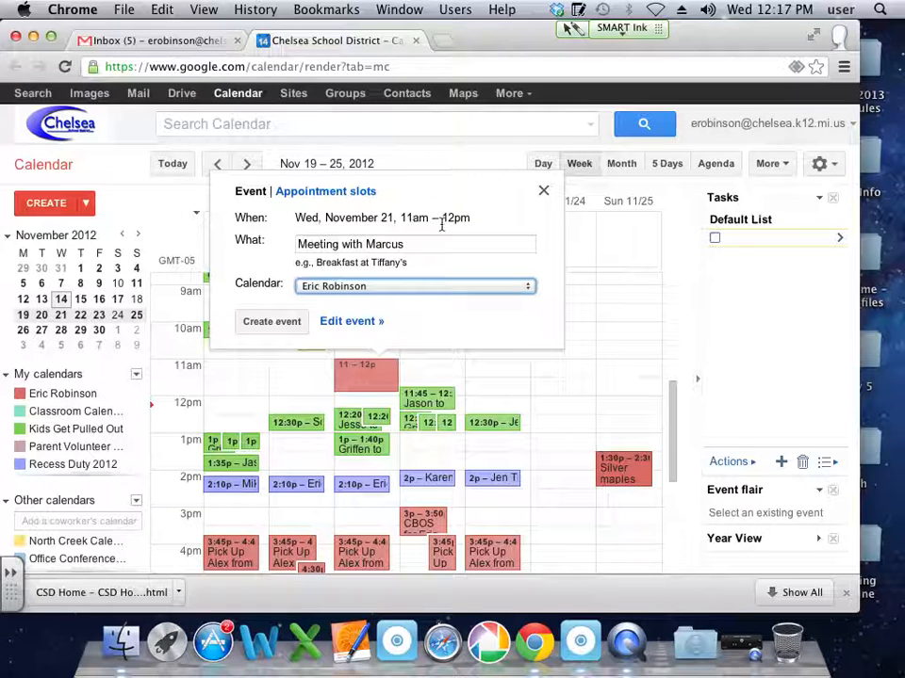
- In the new event's full details, set the time to 11:15am–11:40am and make it repeat weekly on Wednesday with no end date
{"action": "left_click", "coordinate": [362, 324]}
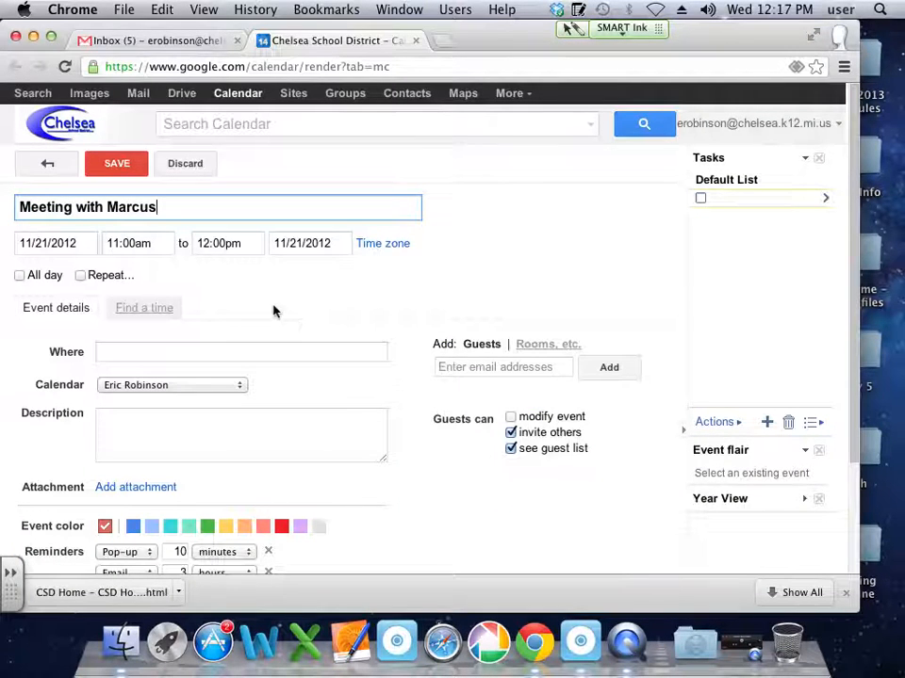
{"action": "left_click", "coordinate": [130, 244]}
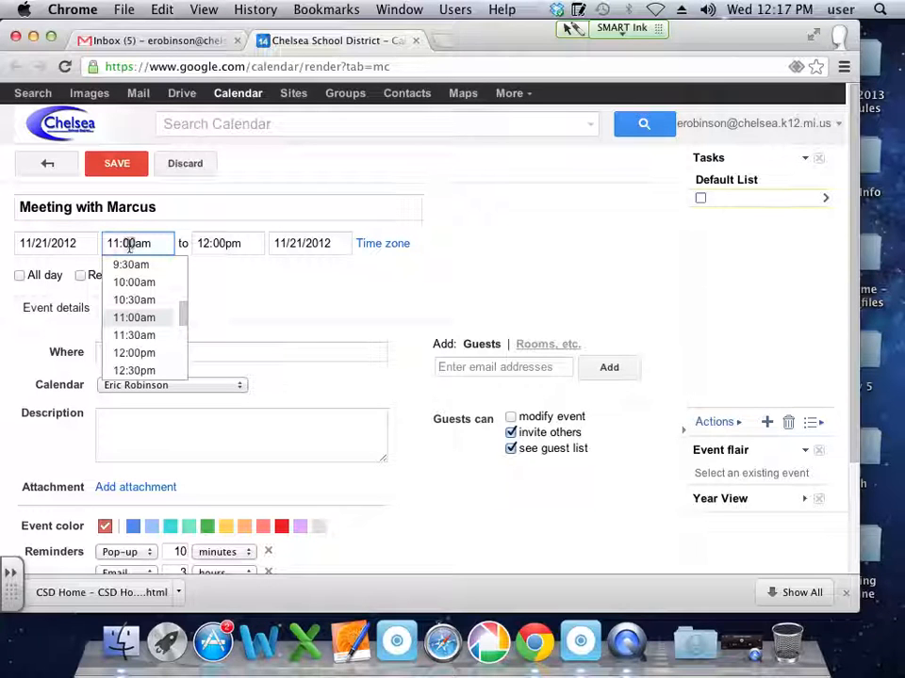
{"action": "key", "text": "BackSpace"}
{"action": "key", "text": "BackSpace"}
{"action": "type", "text": "15"}
{"action": "left_click", "coordinate": [220, 244]}
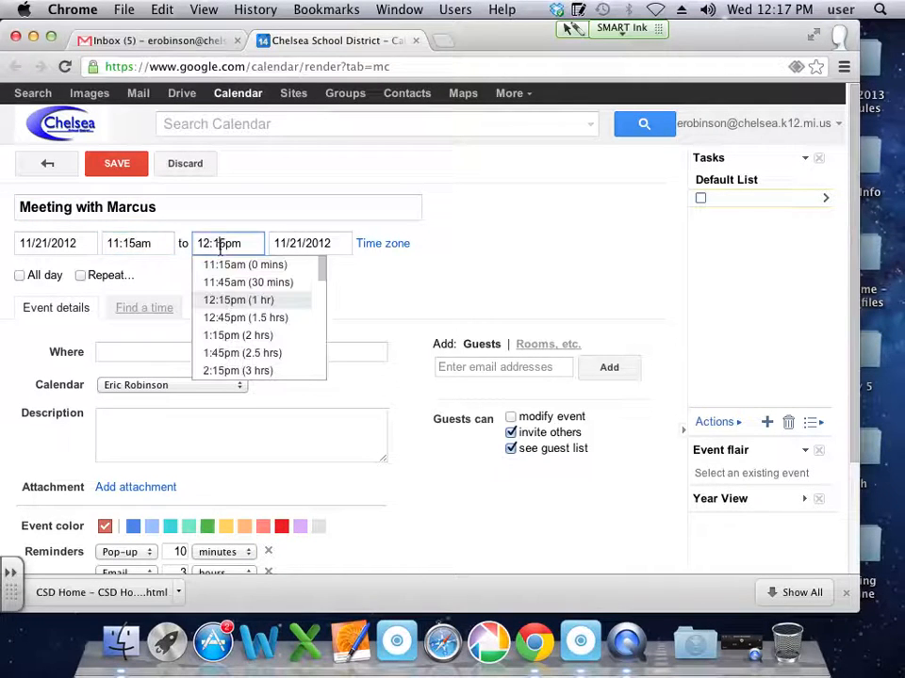
{"action": "left_click", "coordinate": [224, 283]}
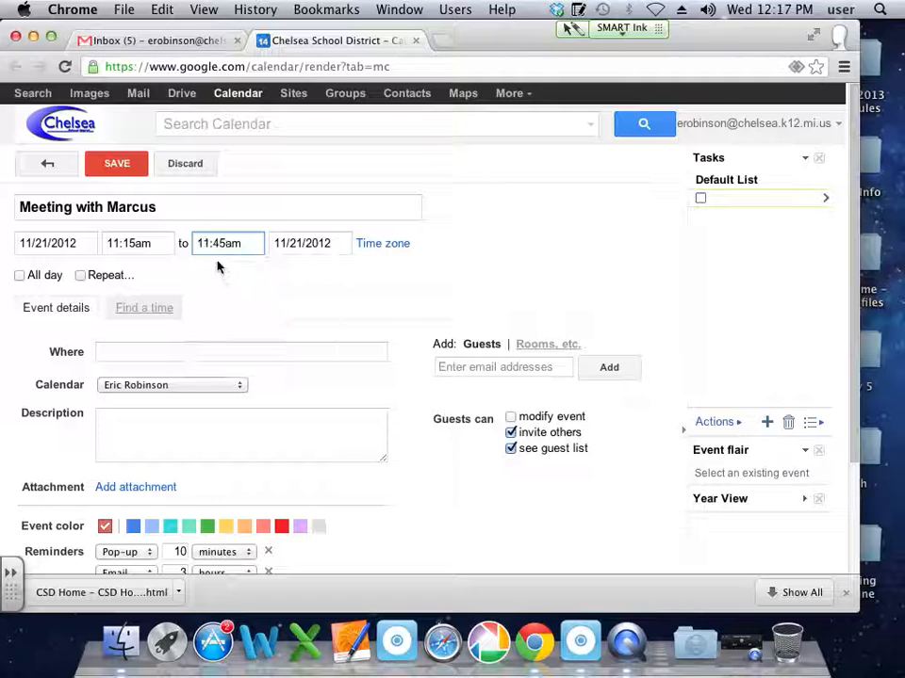
{"action": "left_click", "coordinate": [221, 246]}
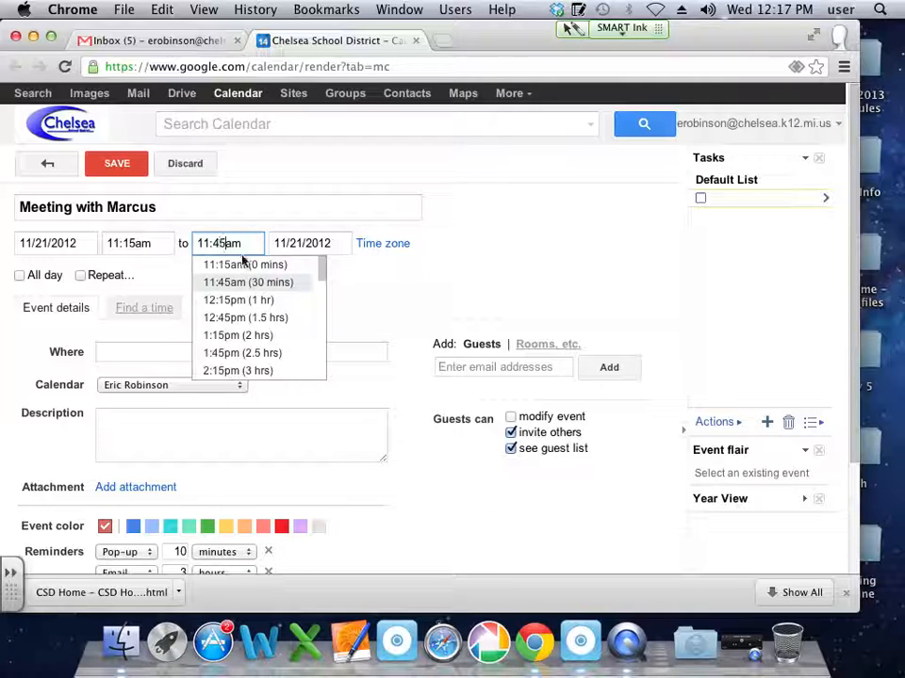
{"action": "left_click", "coordinate": [213, 243]}
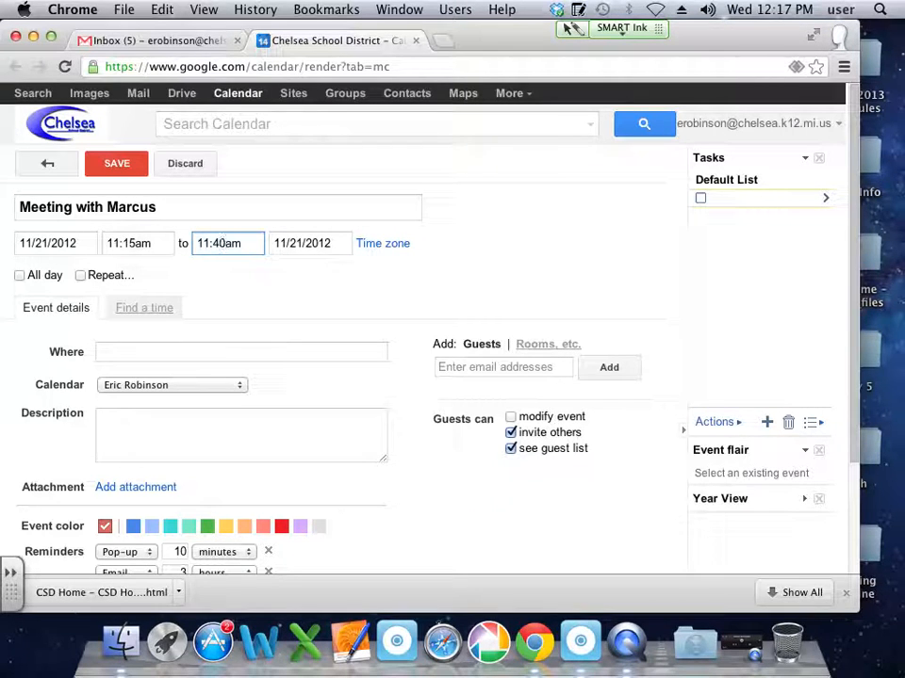
{"action": "left_click", "coordinate": [81, 276]}
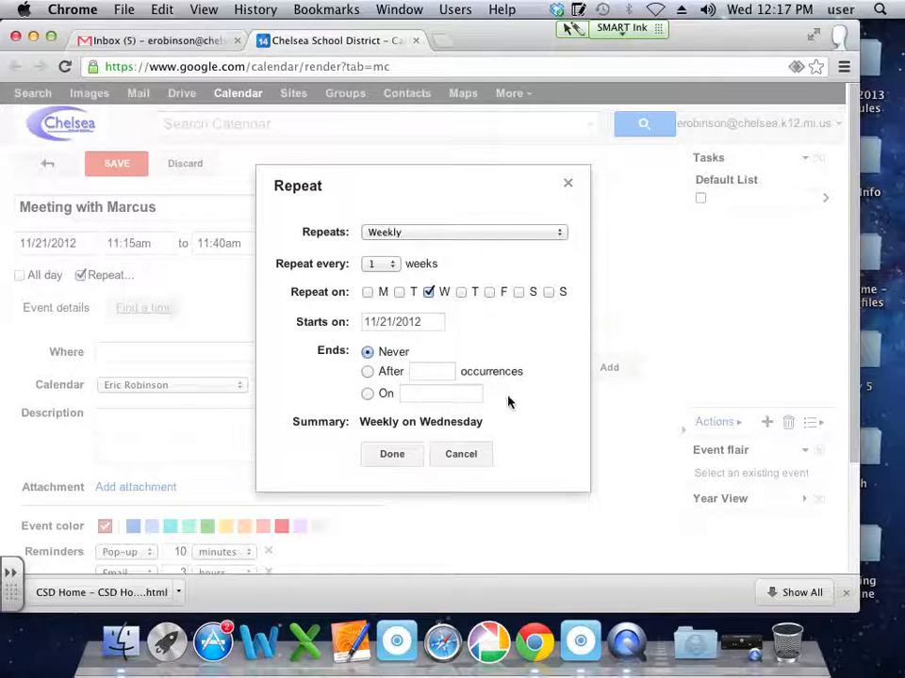
{"action": "left_click", "coordinate": [388, 458]}
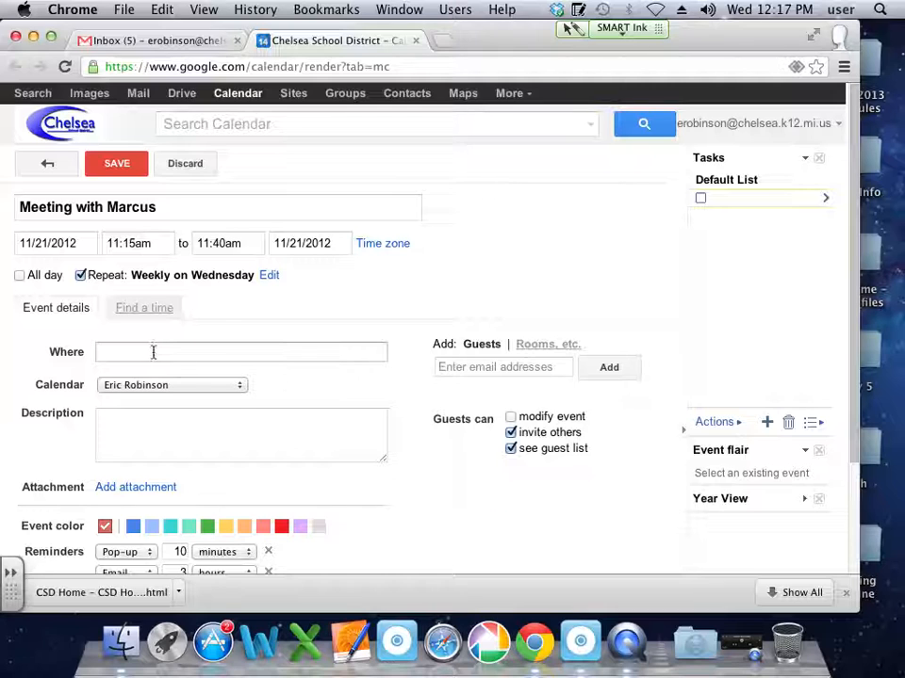
- Replace the event's pop-up and email reminders with a single email reminder 1 hour before, and save the event
{"action": "scroll", "coordinate": [206, 422], "scroll_direction": "down", "scroll_amount": 5}
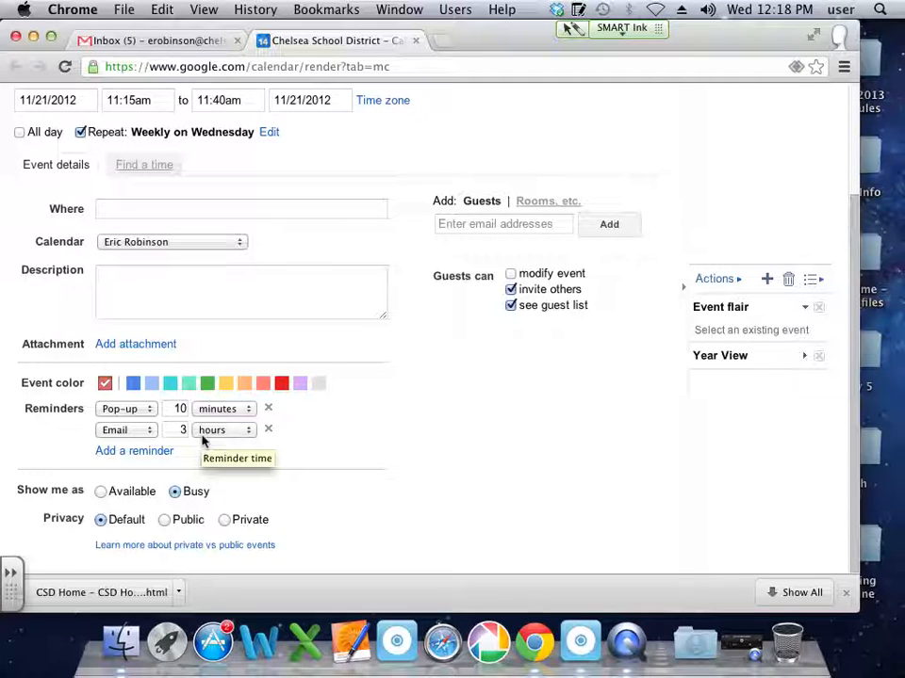
{"action": "left_click", "coordinate": [268, 432]}
{"action": "left_click", "coordinate": [269, 409]}
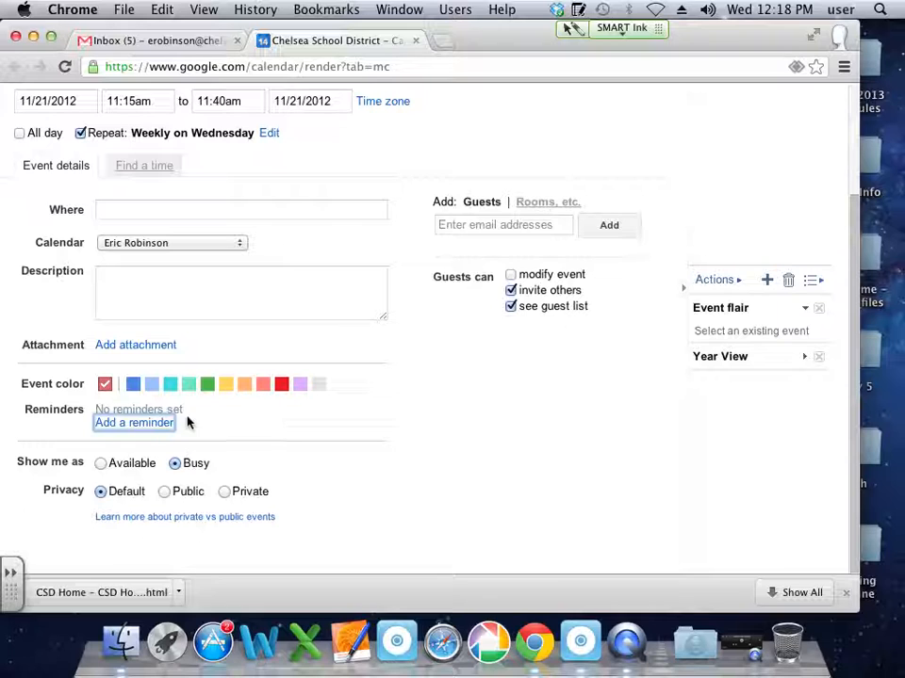
{"action": "left_click", "coordinate": [136, 423]}
{"action": "left_click", "coordinate": [148, 415]}
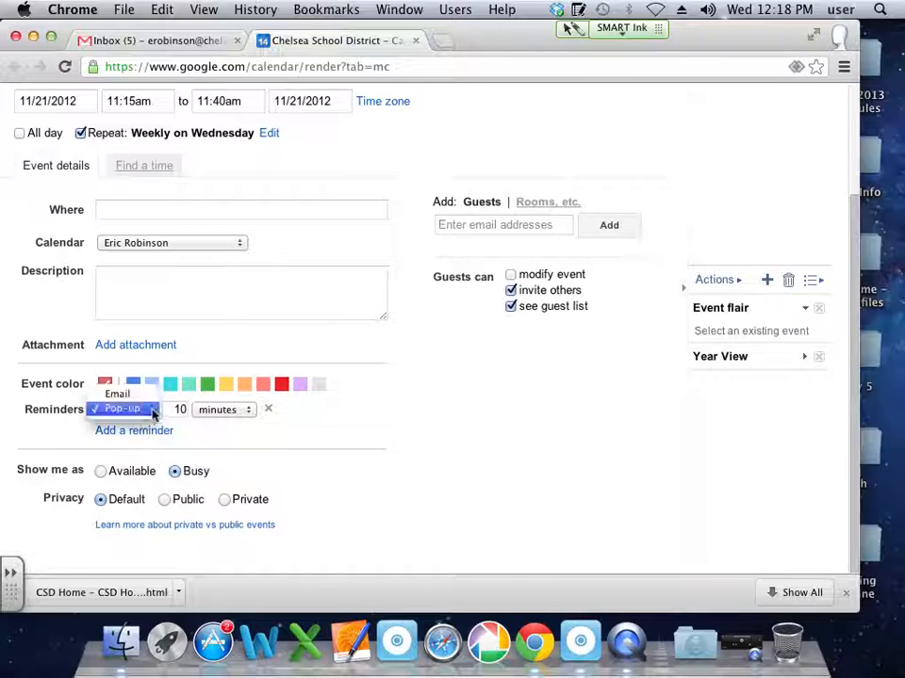
{"action": "left_click", "coordinate": [158, 401]}
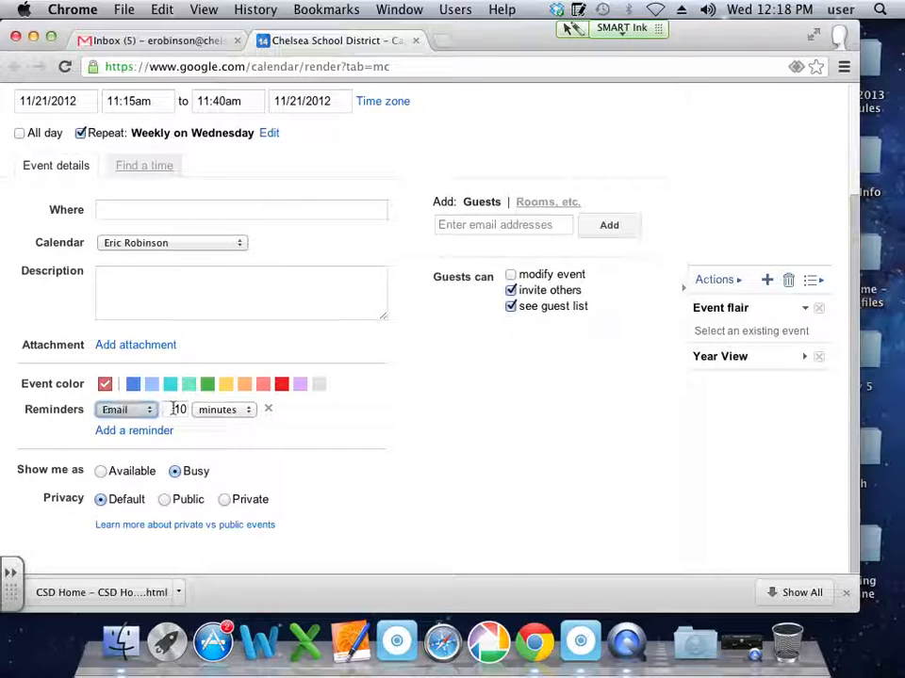
{"action": "double_click", "coordinate": [176, 410]}
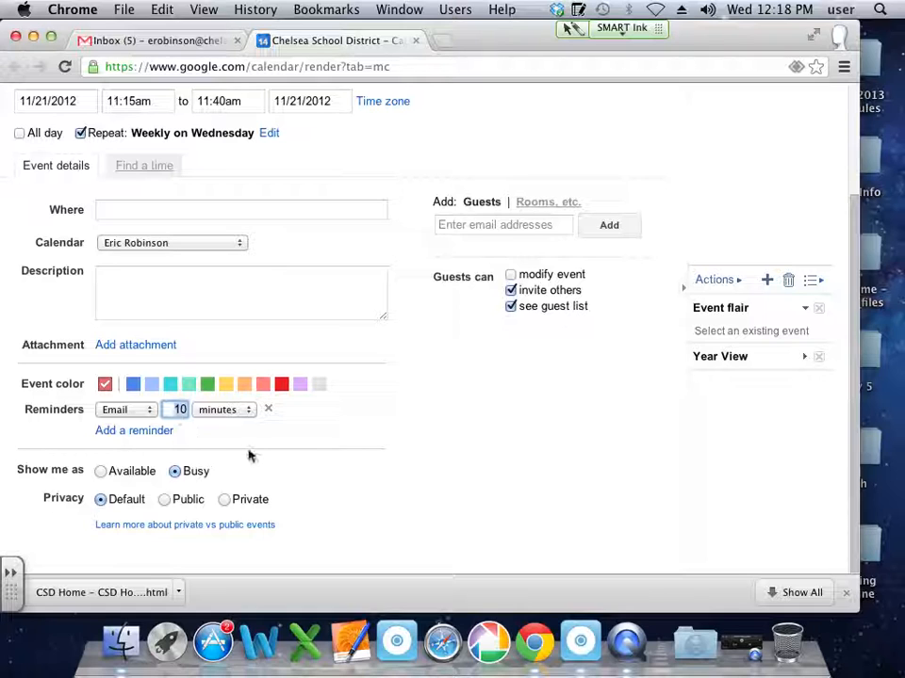
{"action": "type", "text": "1"}
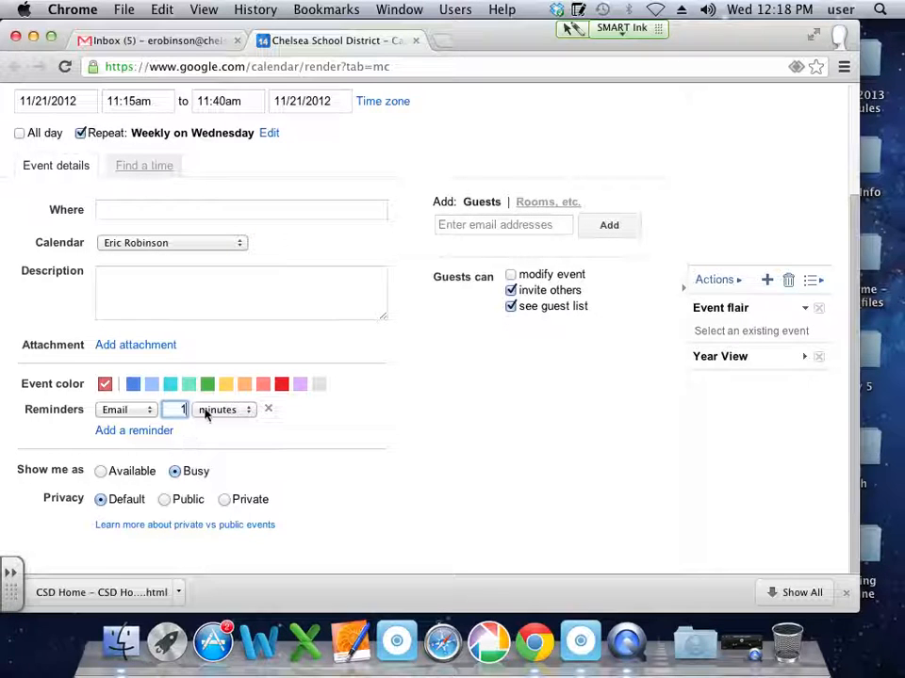
{"action": "left_click", "coordinate": [205, 415]}
{"action": "left_click", "coordinate": [213, 421]}
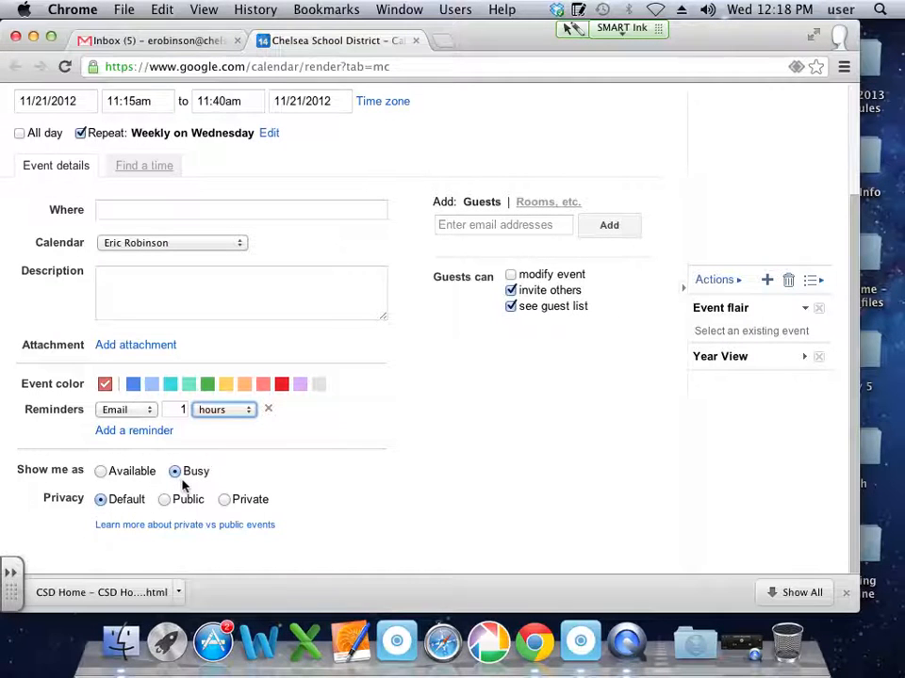
{"action": "scroll", "coordinate": [412, 403], "scroll_direction": "up", "scroll_amount": 3}
{"action": "left_click", "coordinate": [139, 166]}
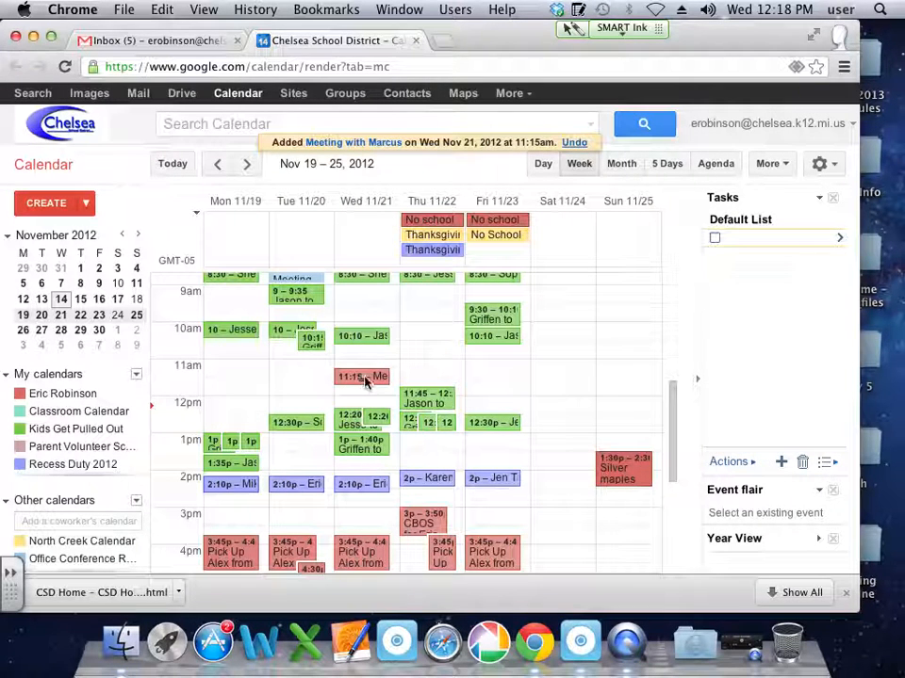
- Check the following week for the repeated meeting and view the event's summary on Wednesday, November 21
{"action": "left_click", "coordinate": [250, 164]}
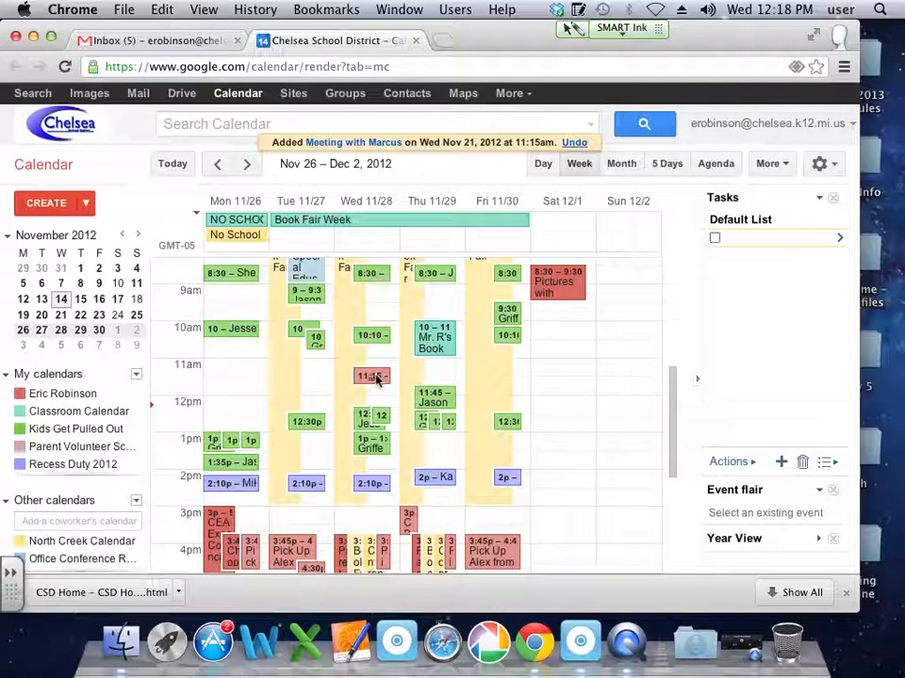
{"action": "left_click", "coordinate": [218, 164]}
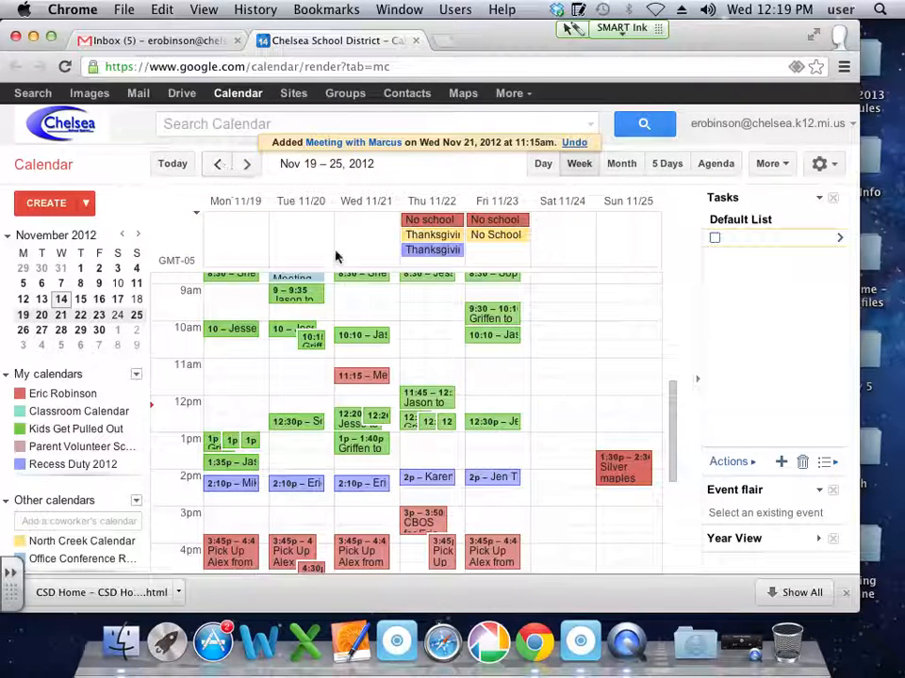
{"action": "left_click", "coordinate": [368, 379]}
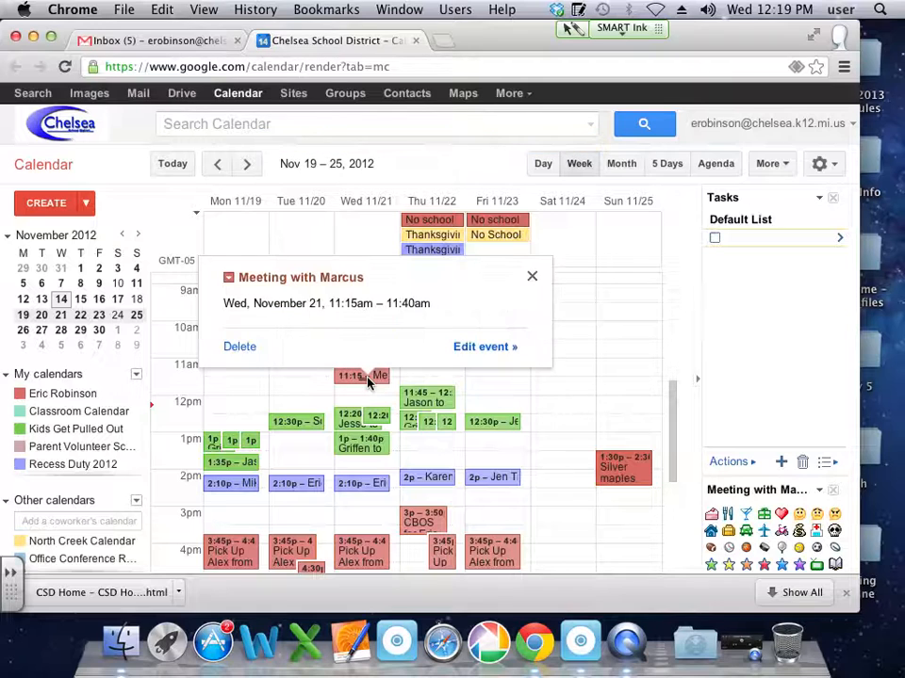
- Delete the recurring Wednesday 11:15am meeting on November 21 together with all following events in its series
{"action": "left_click", "coordinate": [239, 349]}
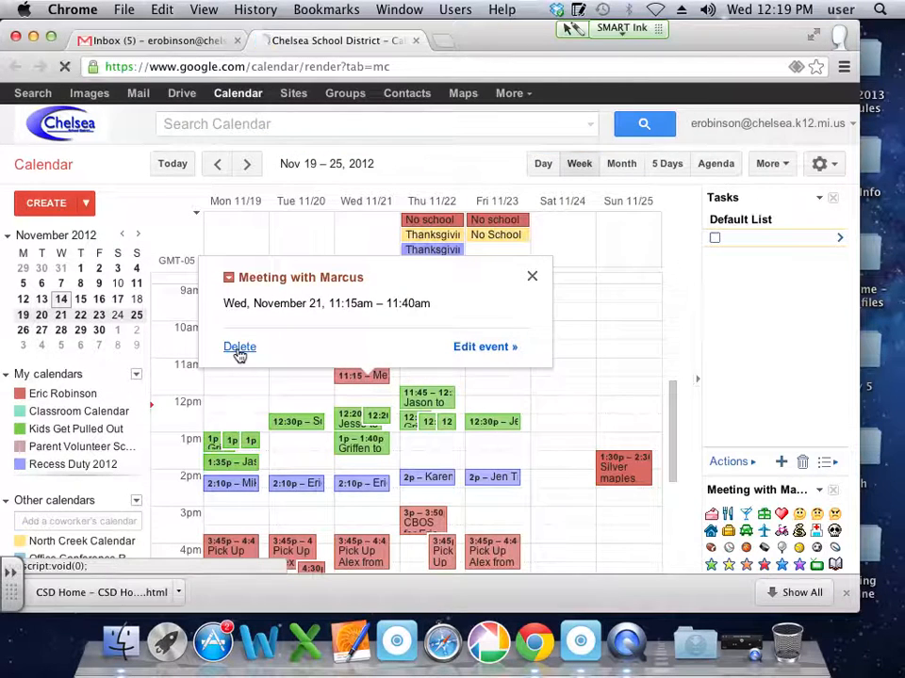
{"action": "left_click", "coordinate": [198, 313]}
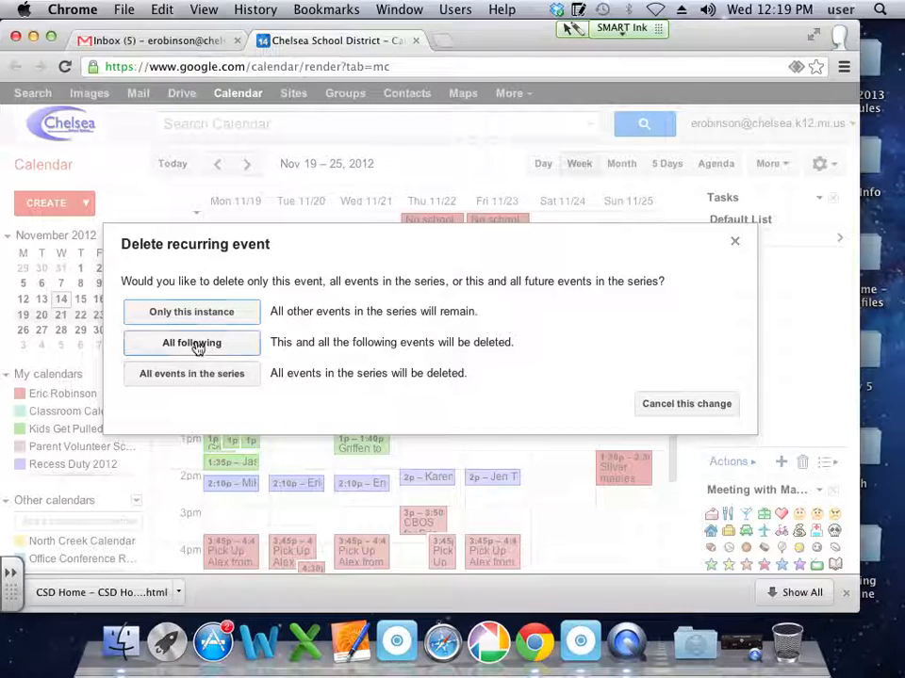
{"action": "left_click", "coordinate": [201, 345]}
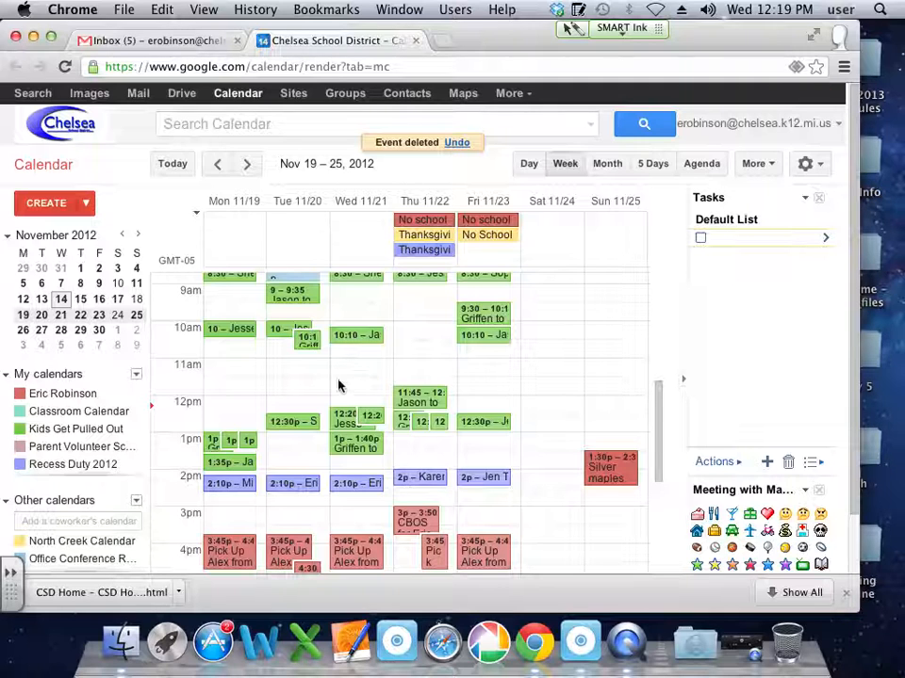
- Hide the Office Conference calendar's events in the Nov 19–25 week and show them again
{"action": "scroll", "coordinate": [344, 377], "scroll_direction": "up", "scroll_amount": 3}
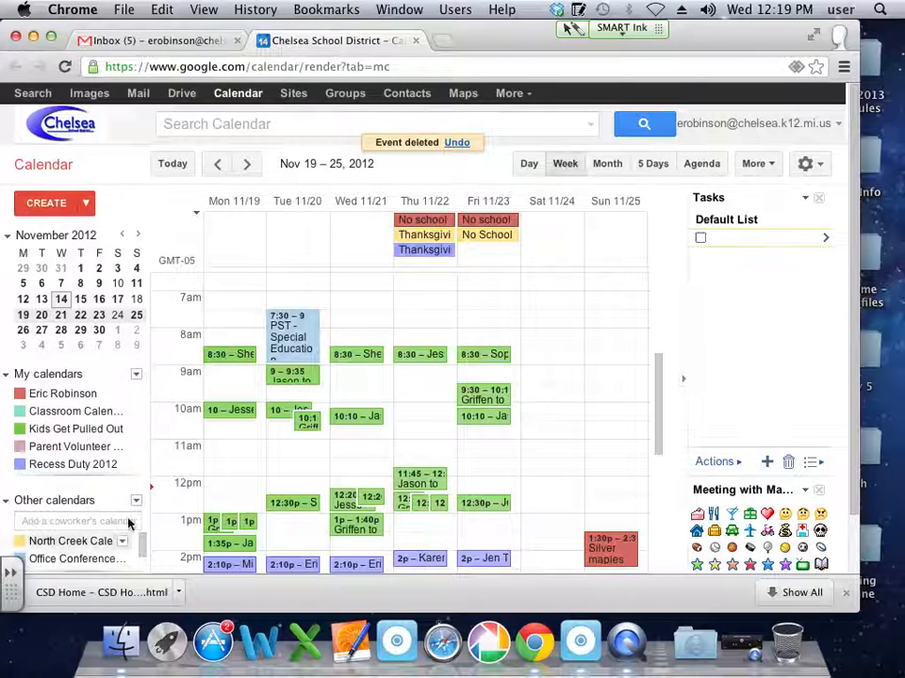
{"action": "scroll", "coordinate": [299, 370], "scroll_direction": "down", "scroll_amount": 1}
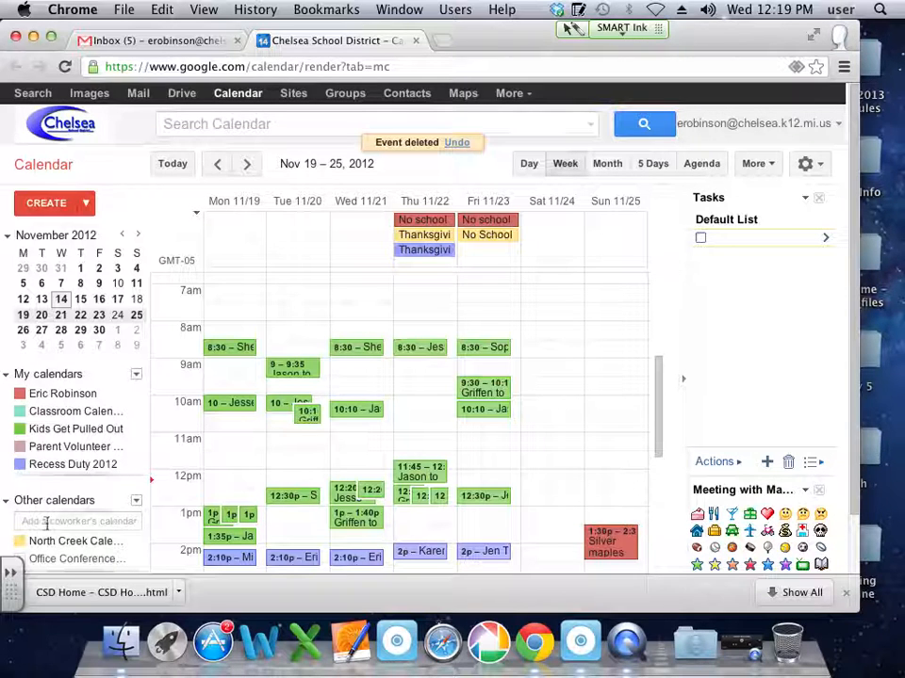
{"action": "left_click", "coordinate": [42, 561]}
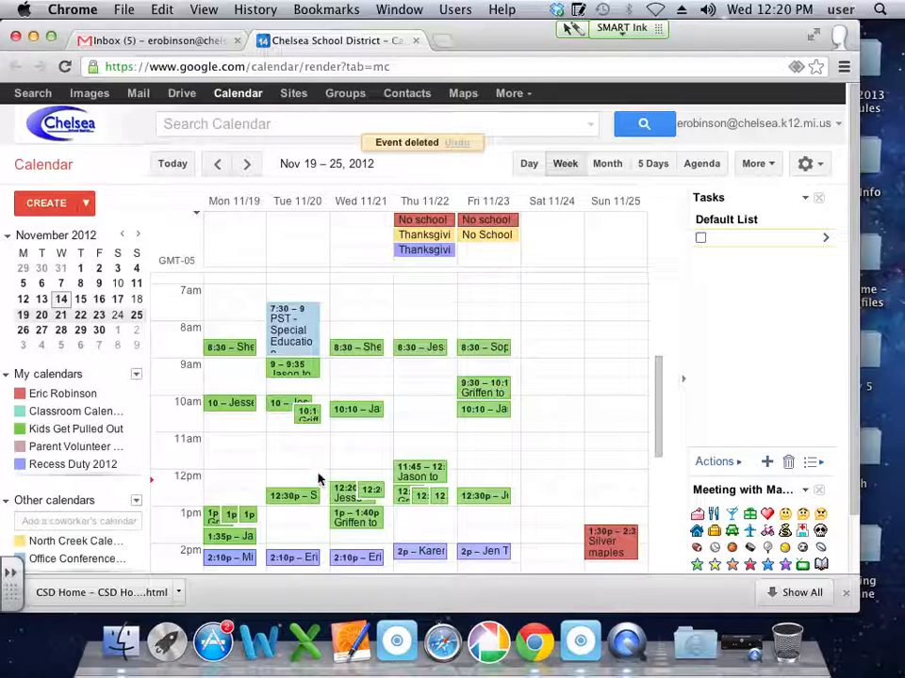
- Switch to Google Sites, open the calendar owner's classroom website, and view the October 31 class Halloween party details in its embedded Classroom Calendar
{"action": "left_click", "coordinate": [294, 94]}
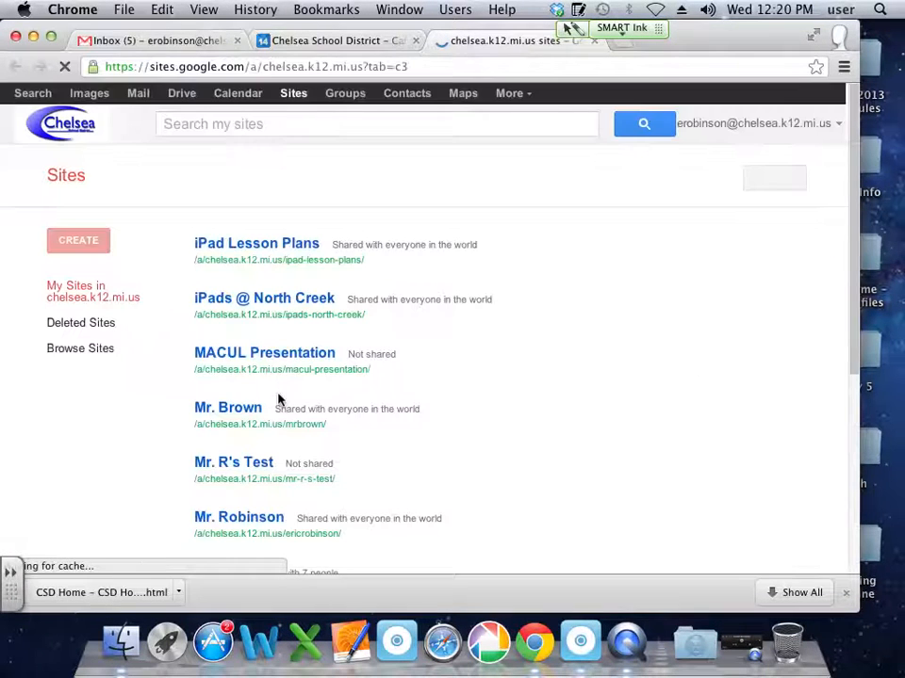
{"action": "left_click", "coordinate": [252, 527]}
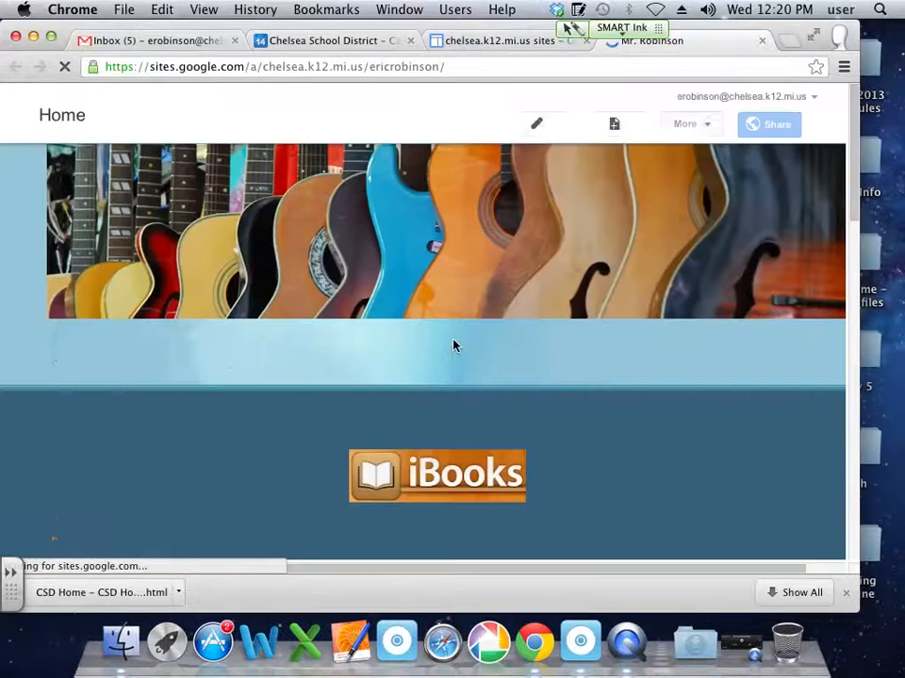
{"action": "scroll", "coordinate": [455, 339], "scroll_direction": "down", "scroll_amount": 10}
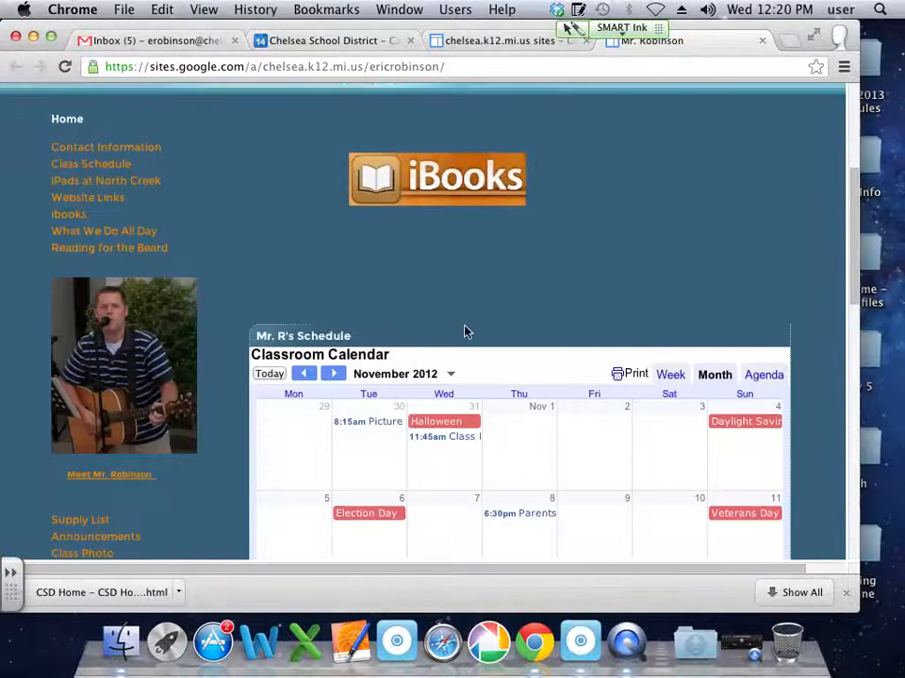
{"action": "scroll", "coordinate": [463, 335], "scroll_direction": "down", "scroll_amount": 3}
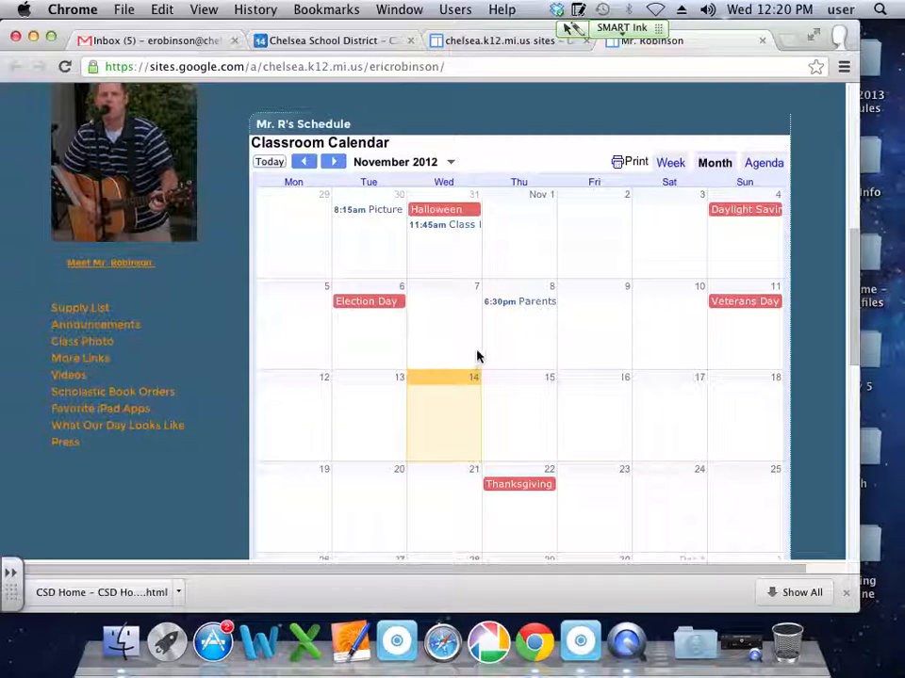
{"action": "left_click", "coordinate": [459, 227]}
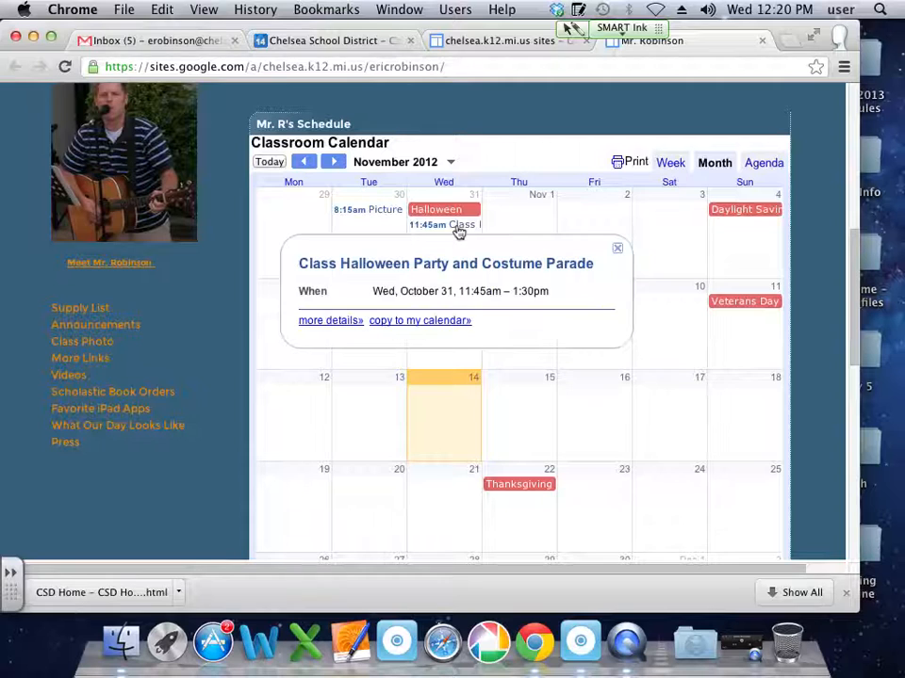